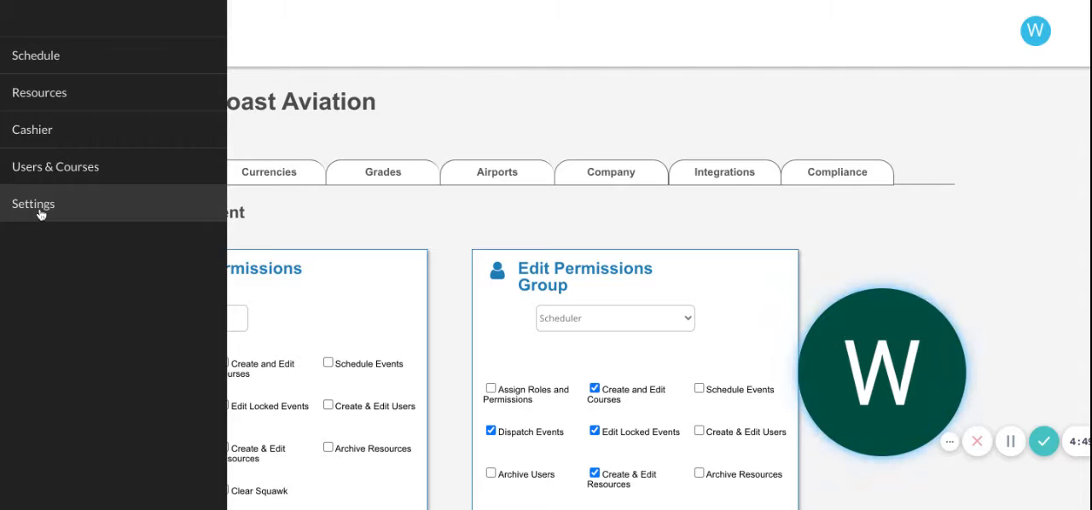
- Open the airport settings and review the list of airports configured for the company
click(332, 227)
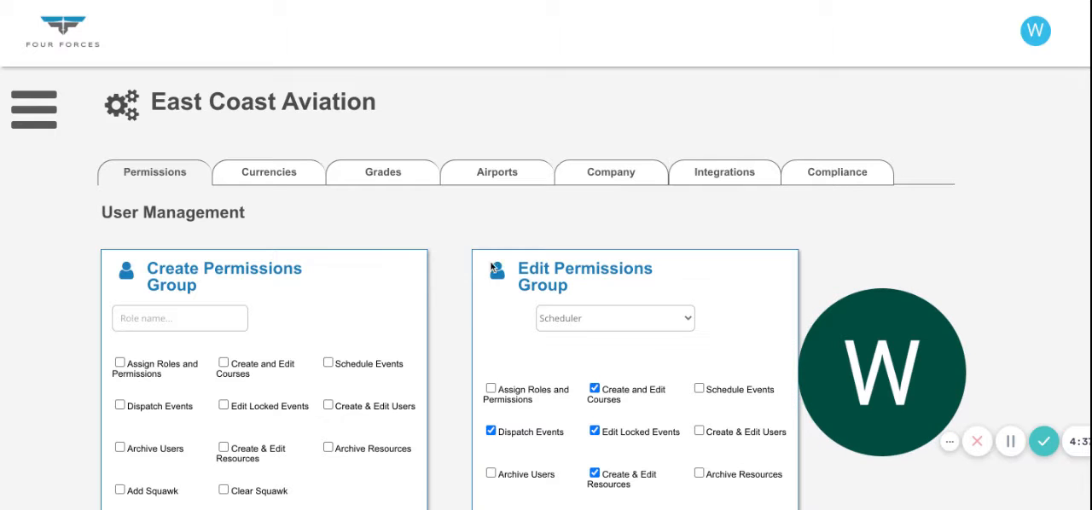
click(507, 177)
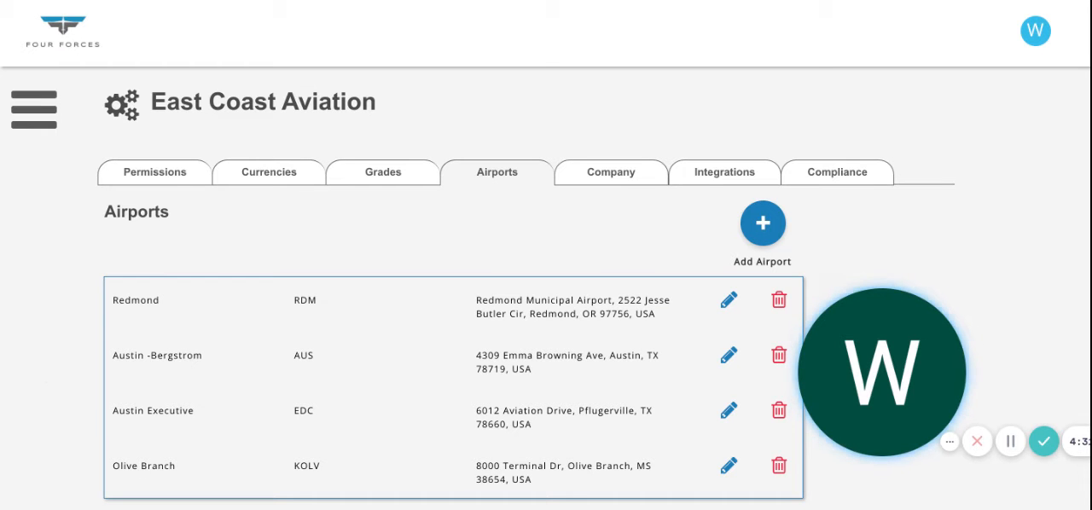
scroll(546, 299, down, 1)
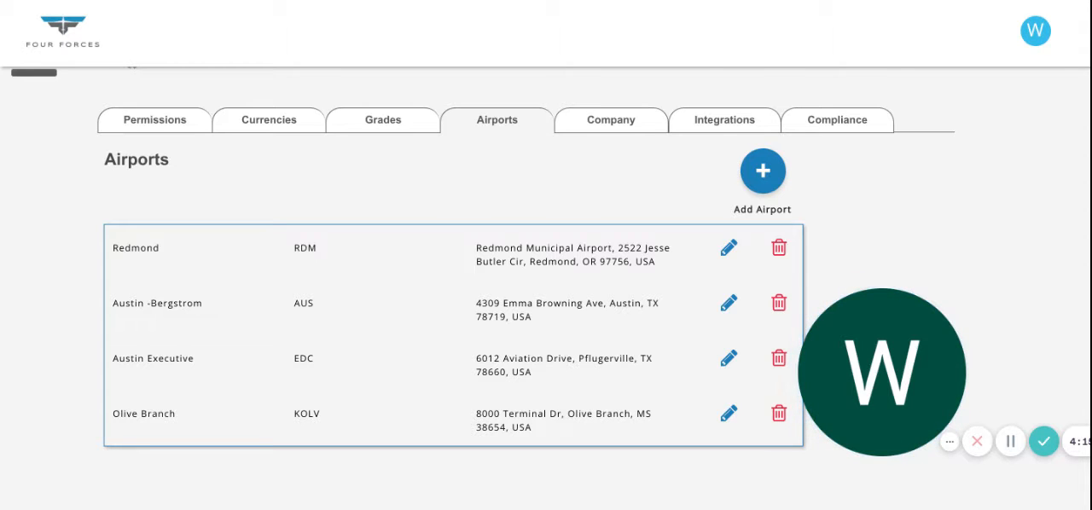
scroll(382, 181, up, 1)
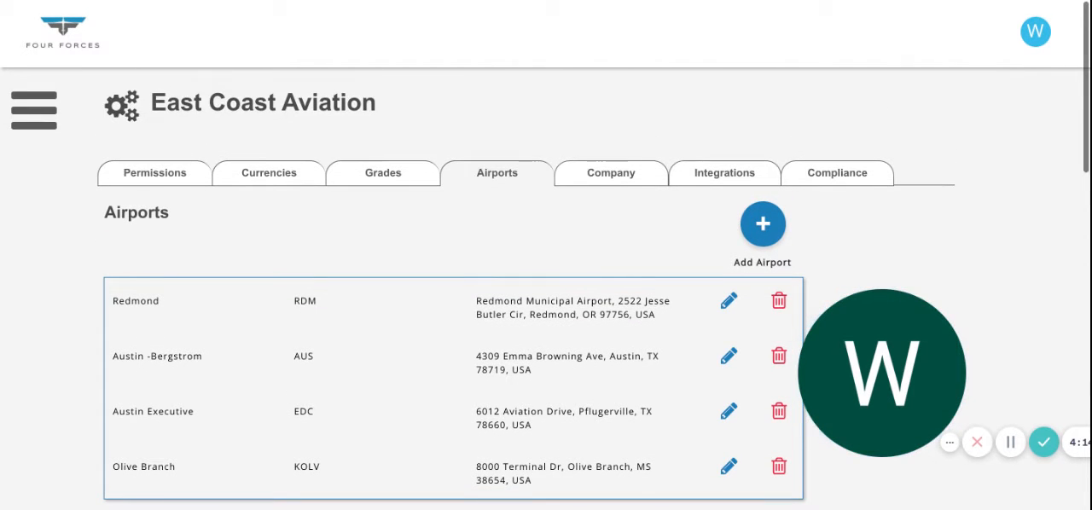
- Open the grading options and examine the grade list from the lowest grade up to Satisfactory
click(382, 175)
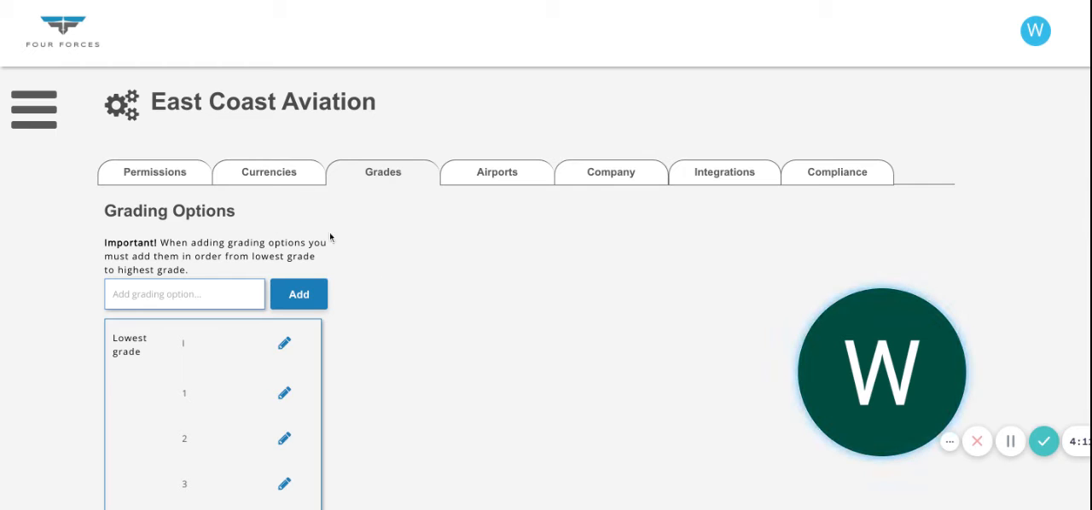
scroll(391, 297, down, 1)
scroll(391, 297, down, 1)
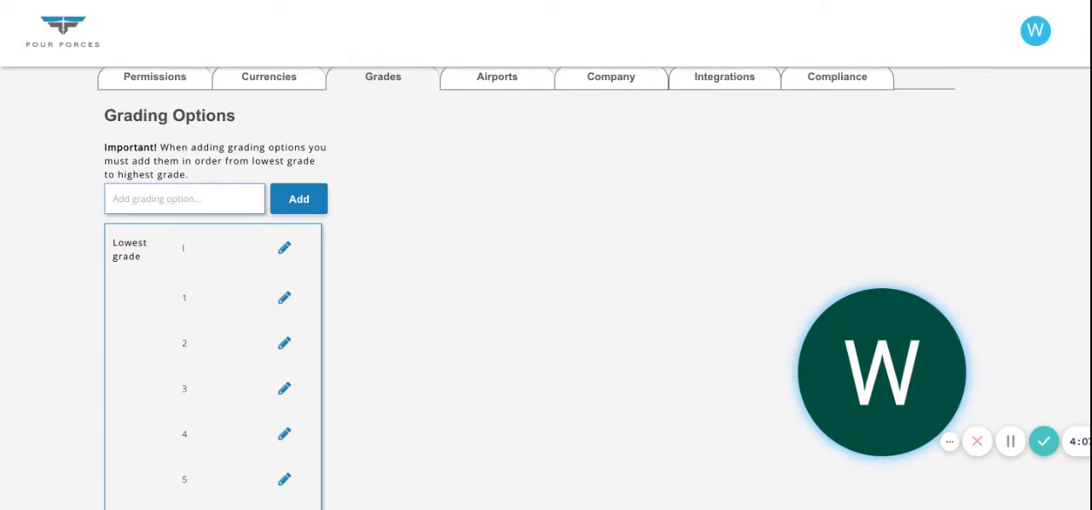
scroll(182, 248, down, 2)
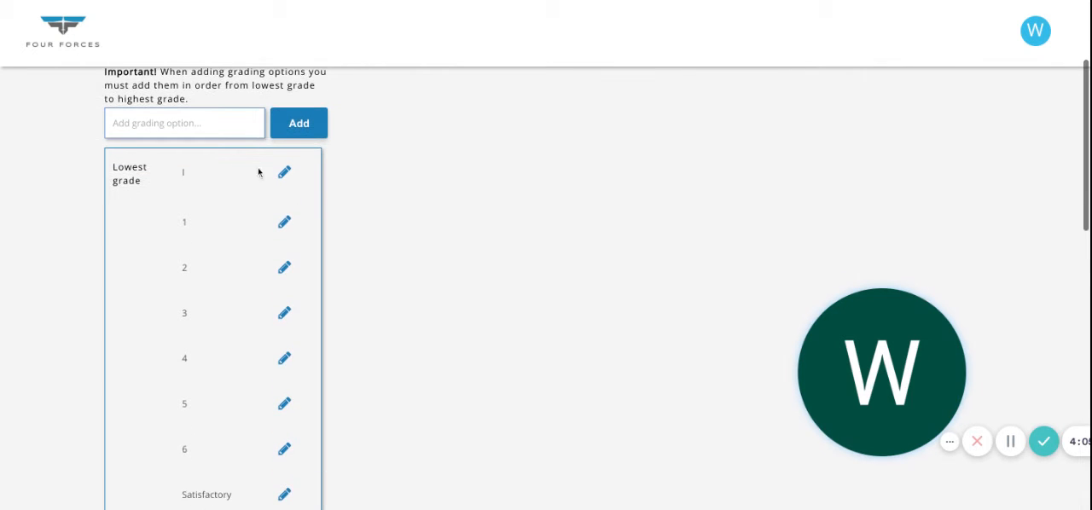
scroll(210, 178, down, 1)
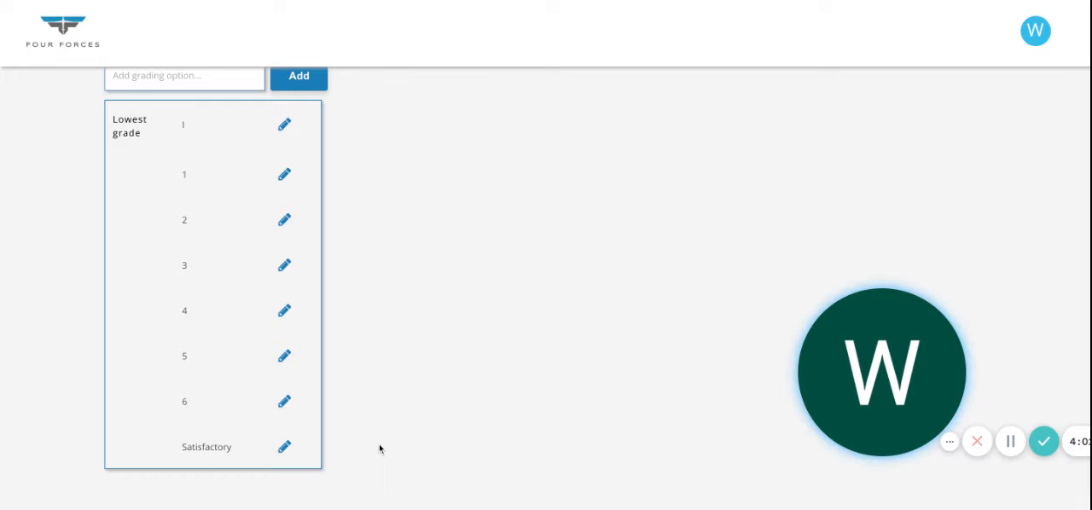
scroll(379, 449, up, 1)
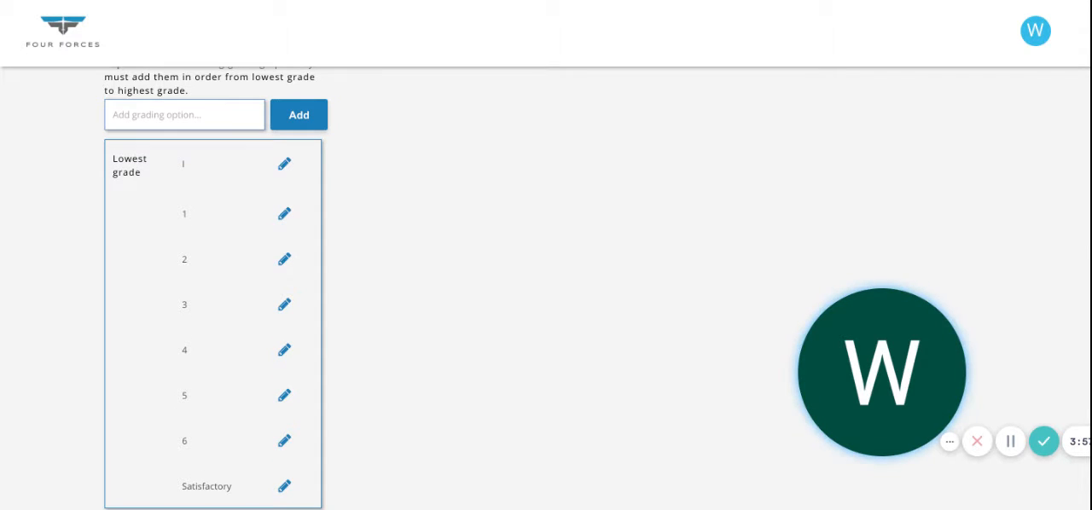
scroll(529, 290, up, 3)
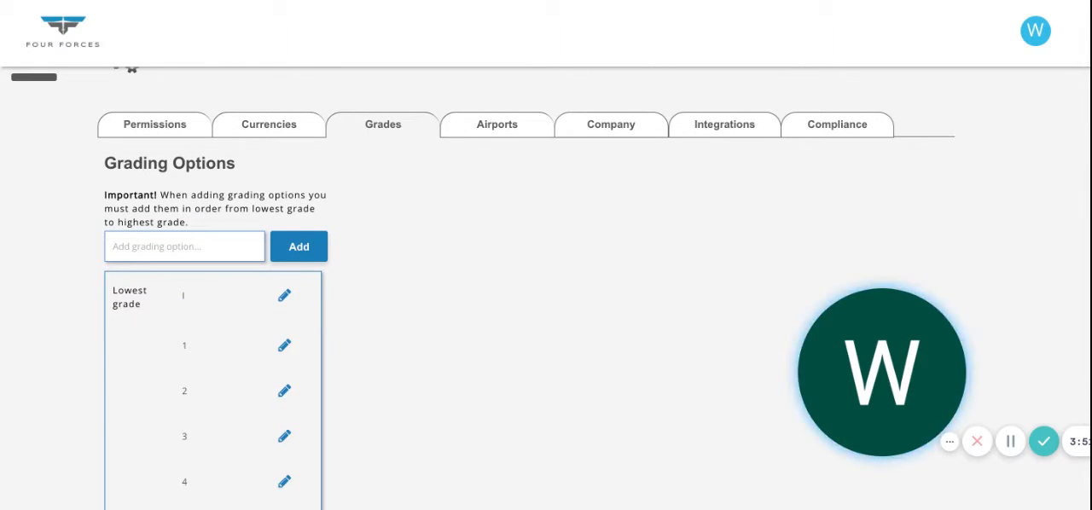
scroll(546, 256, up, 1)
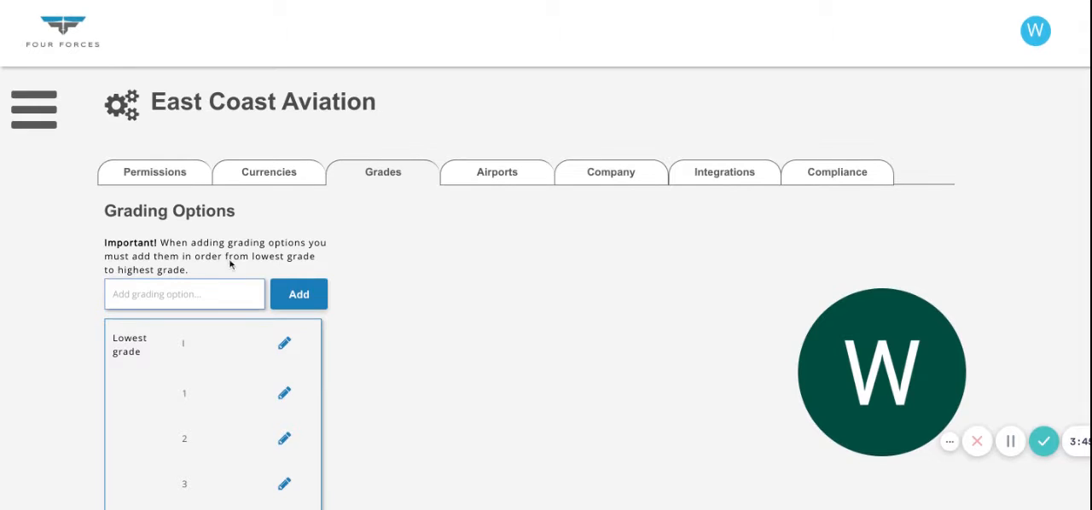
- In the permission settings, display the Admin Level 1 group and the Student group under Edit Permissions Group
click(157, 181)
scroll(60, 357, down, 1)
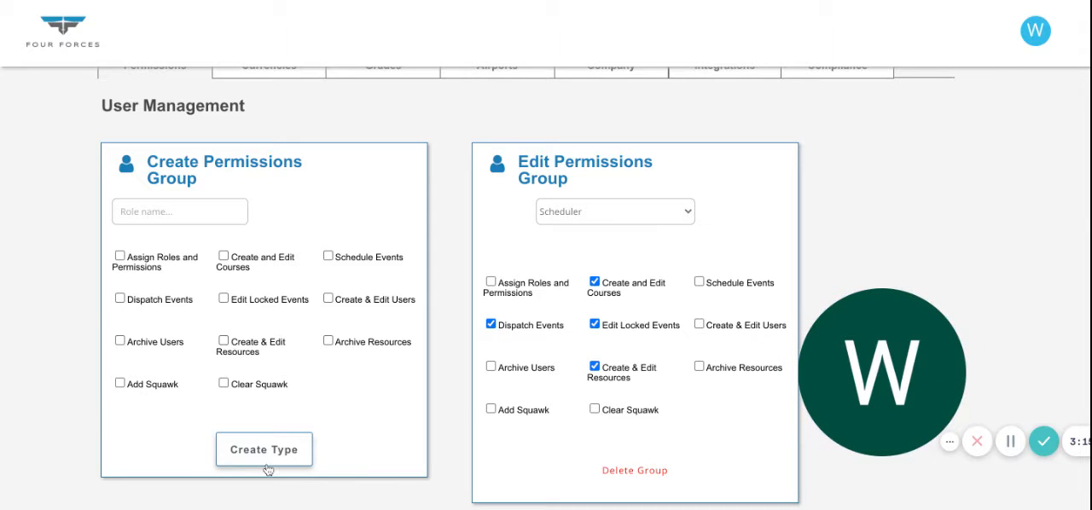
scroll(359, 403, down, 1)
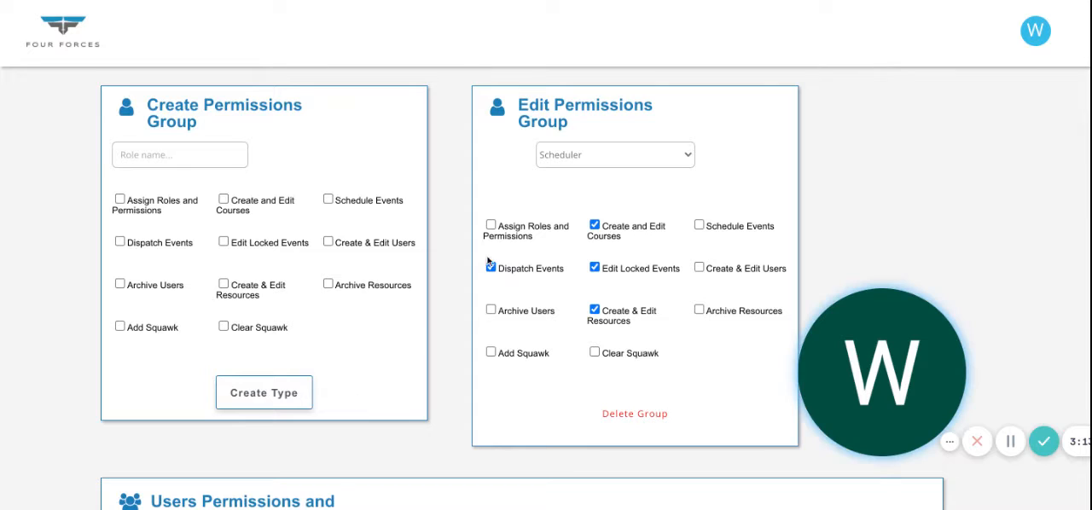
click(605, 152)
click(608, 98)
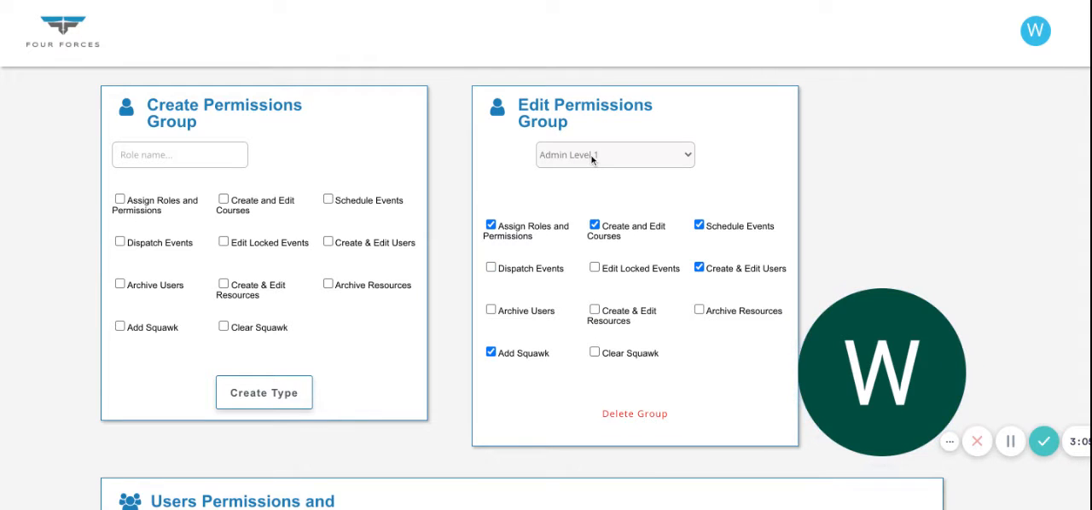
click(590, 220)
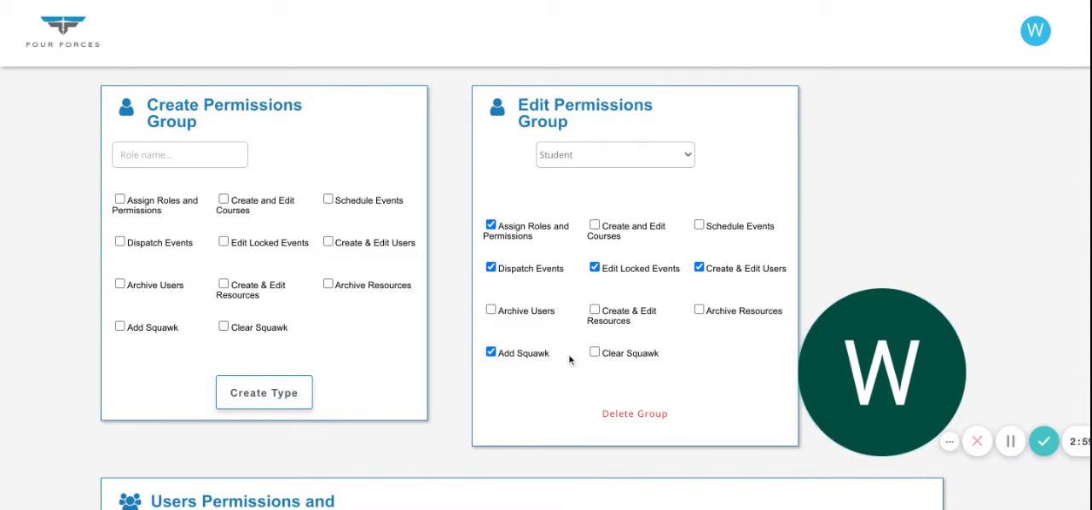
- In Users Permissions and Roles, assign the fourth-listed user the Dispatcher role and additionally grant Add Squawk and Clear Squawk
scroll(569, 359, down, 1)
scroll(569, 359, down, 4)
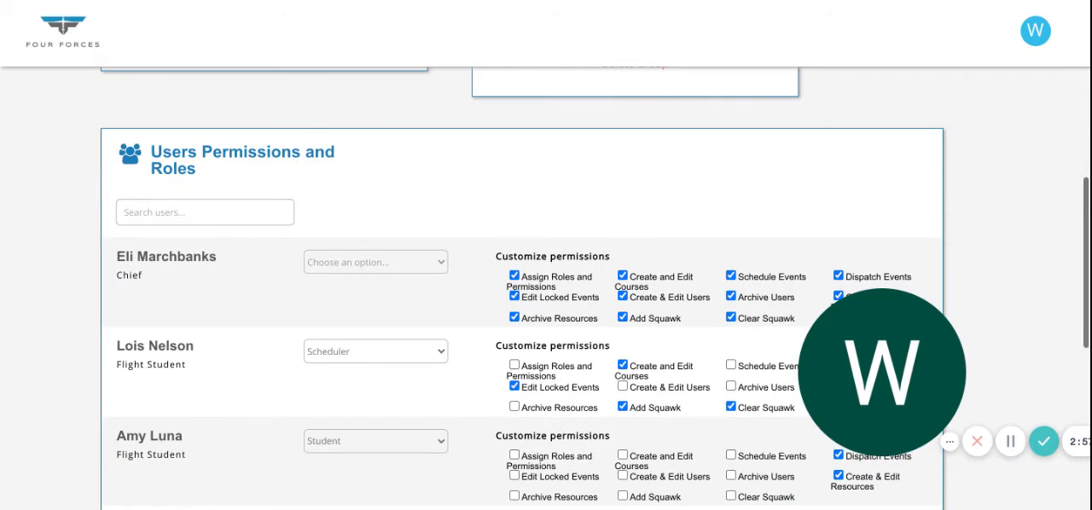
scroll(132, 307, down, 1)
scroll(132, 307, up, 1)
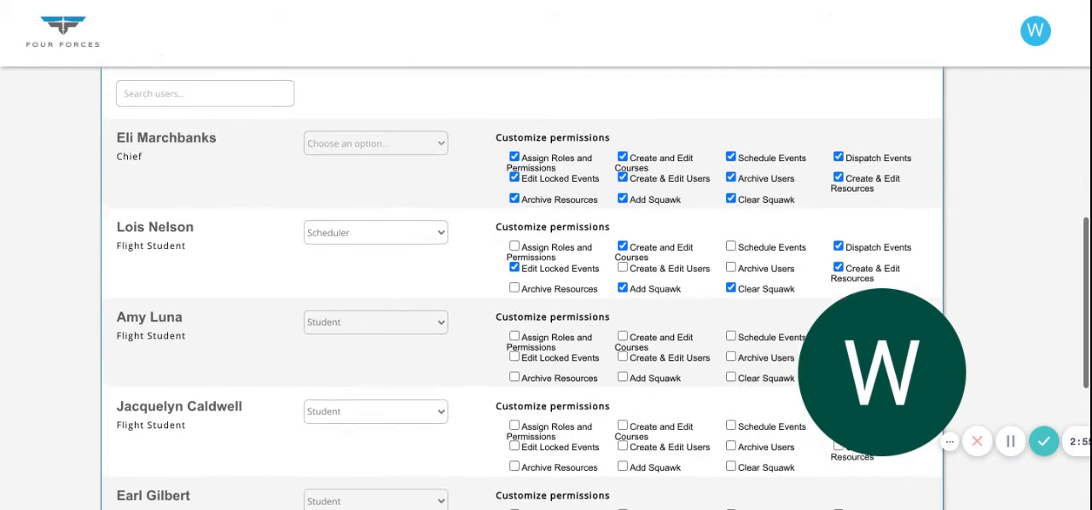
scroll(132, 307, up, 1)
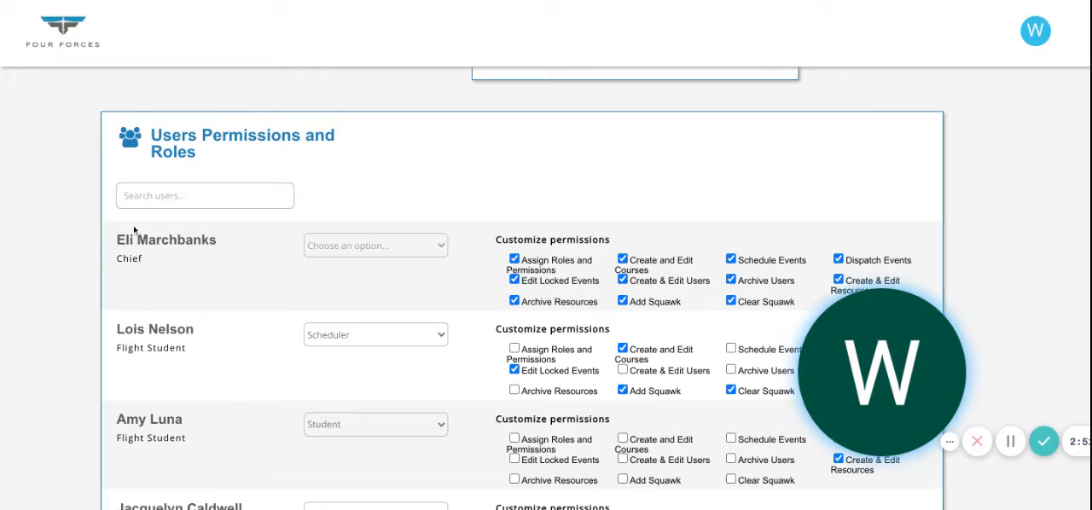
scroll(74, 331, down, 2)
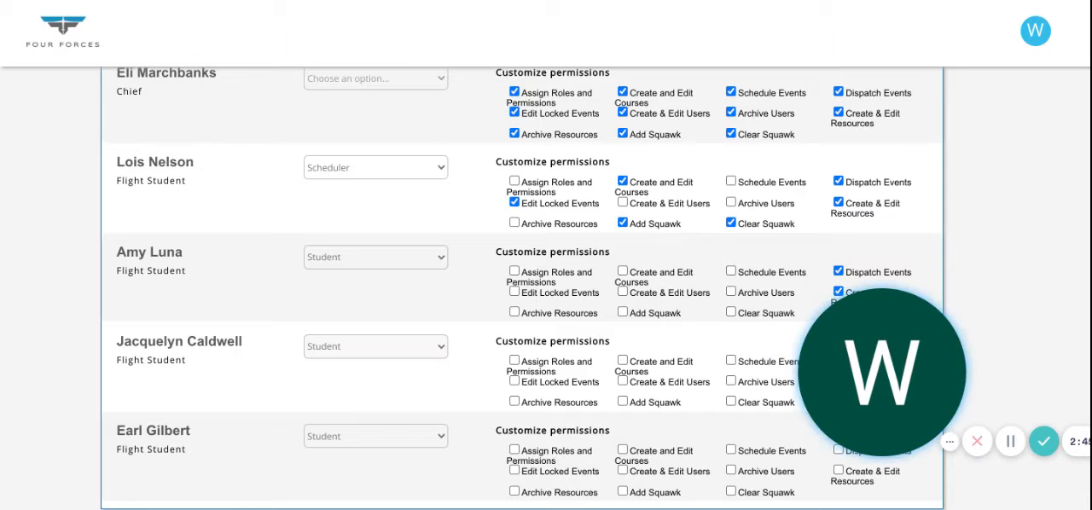
click(376, 400)
scroll(498, 392, down, 1)
scroll(497, 393, down, 1)
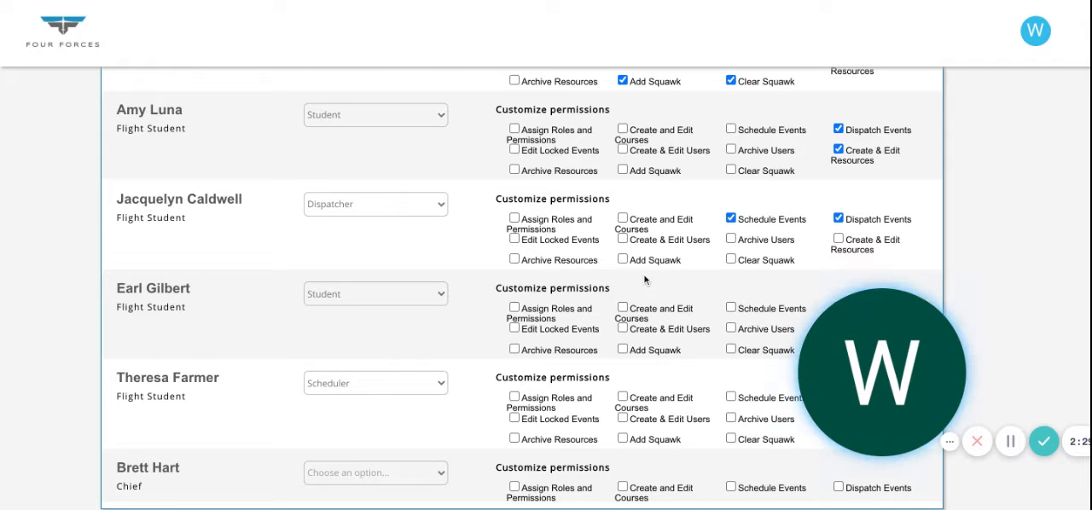
click(623, 260)
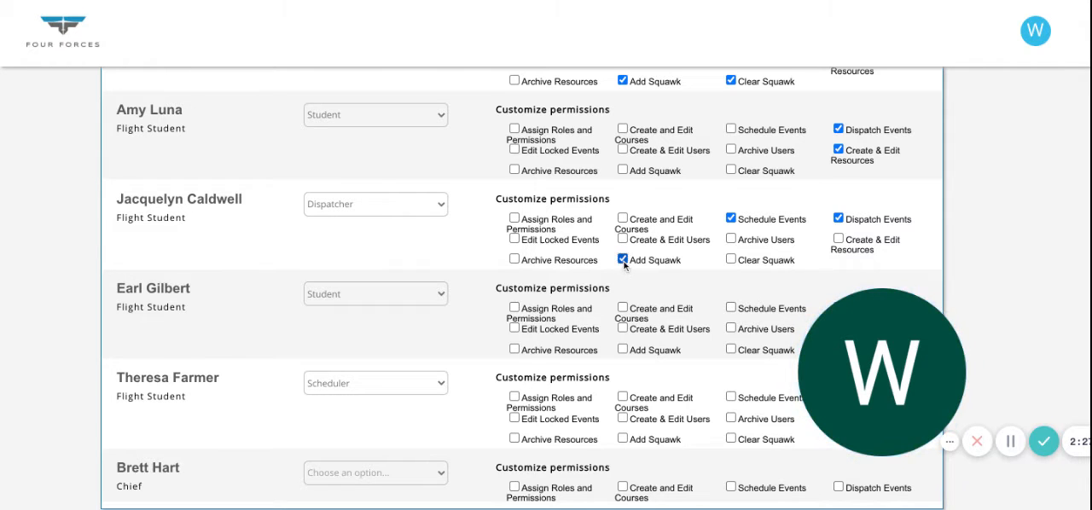
click(730, 259)
- Open the currency settings and review the forms for creating document currencies and for creating or editing currency groups
scroll(84, 300, up, 5)
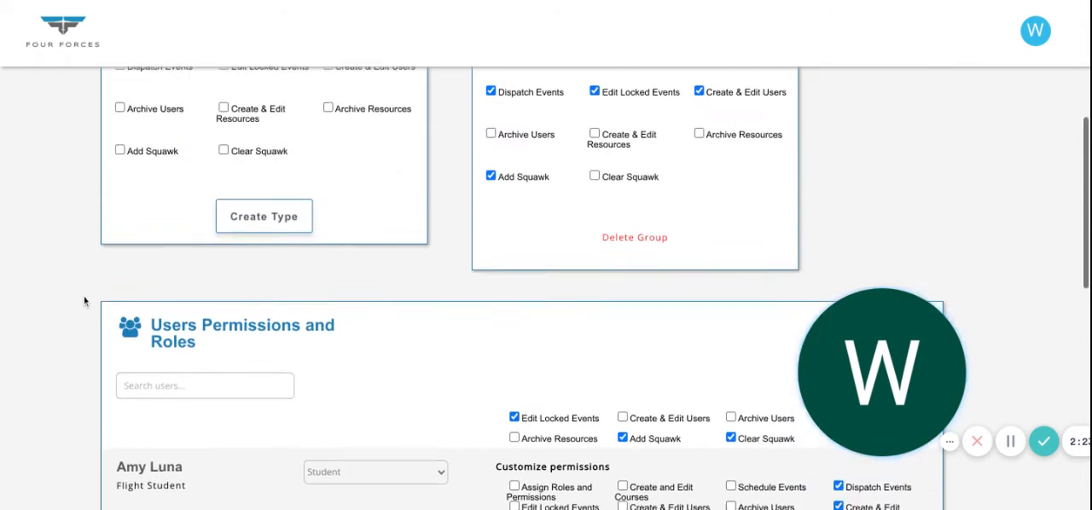
scroll(84, 296, up, 3)
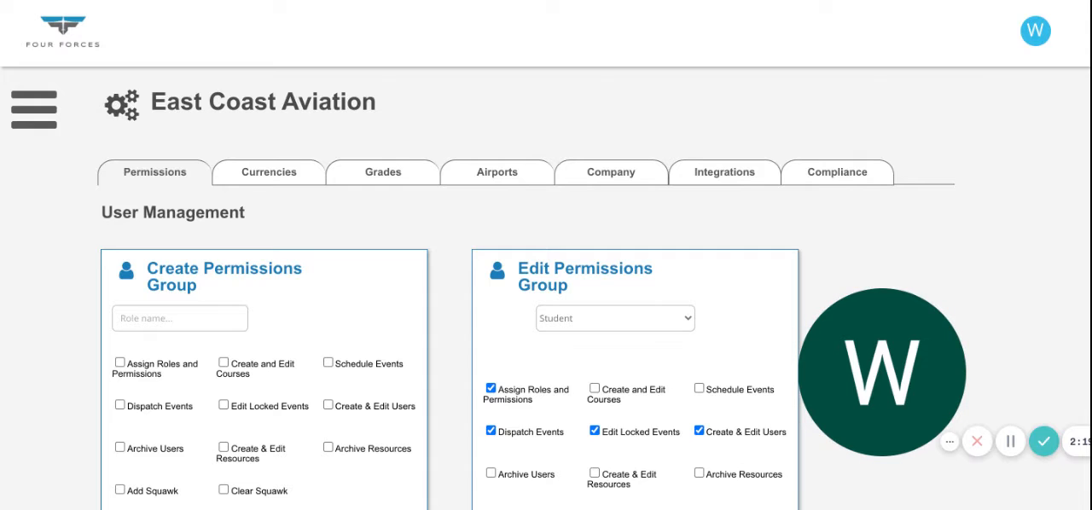
click(281, 175)
scroll(77, 395, down, 2)
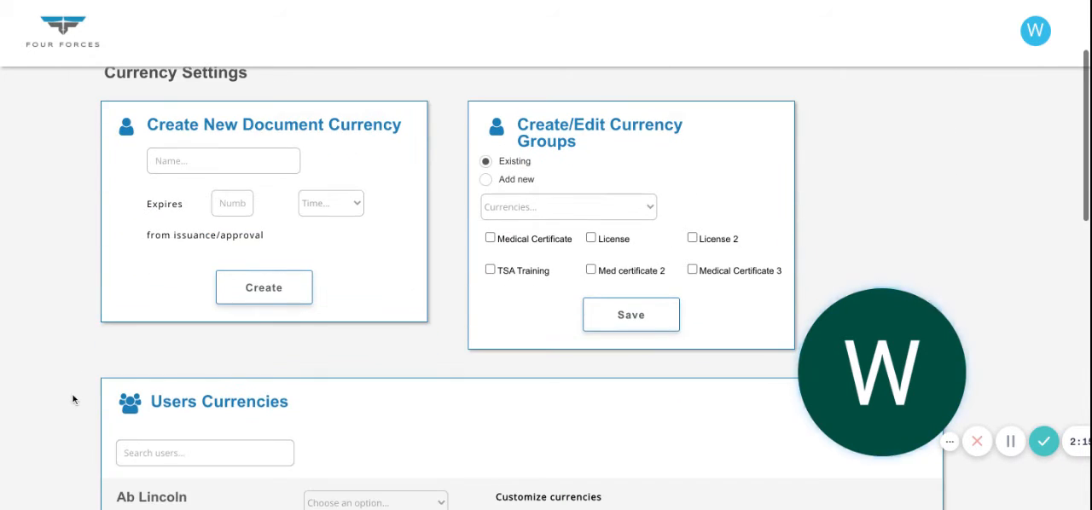
scroll(73, 397, up, 1)
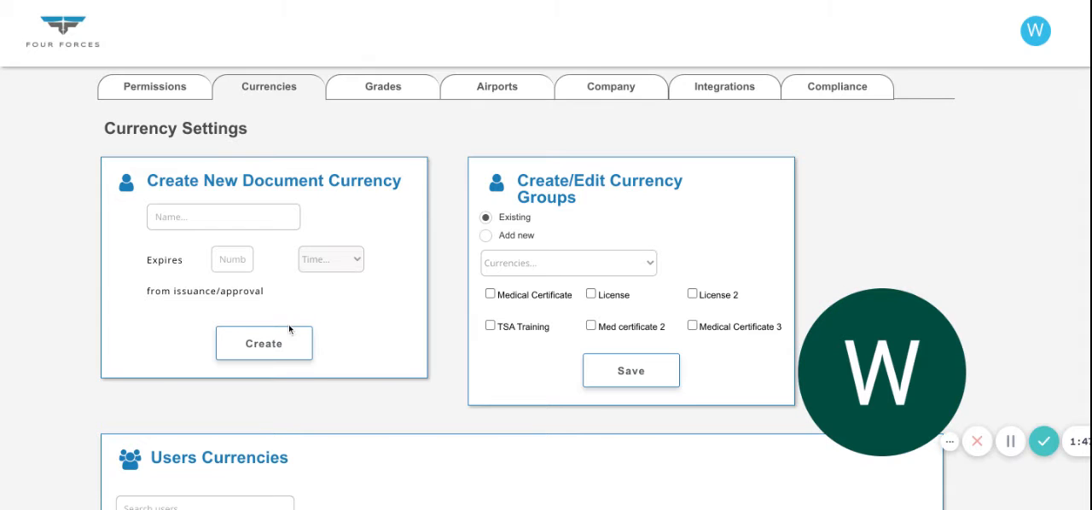
- In Users Currencies, set the fourth-listed user's currency group to Member Pilot
scroll(347, 341, down, 1)
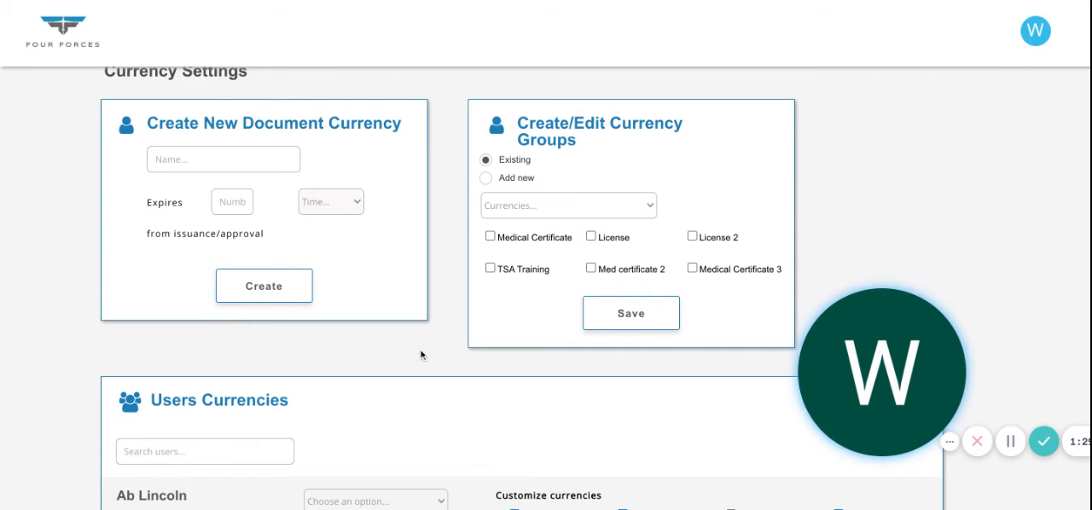
scroll(422, 356, down, 4)
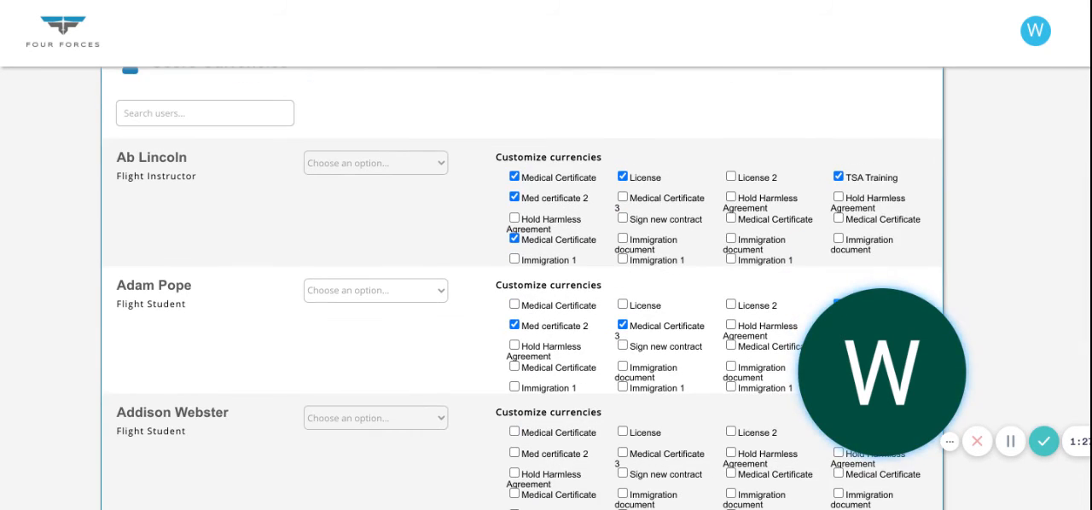
scroll(421, 355, down, 3)
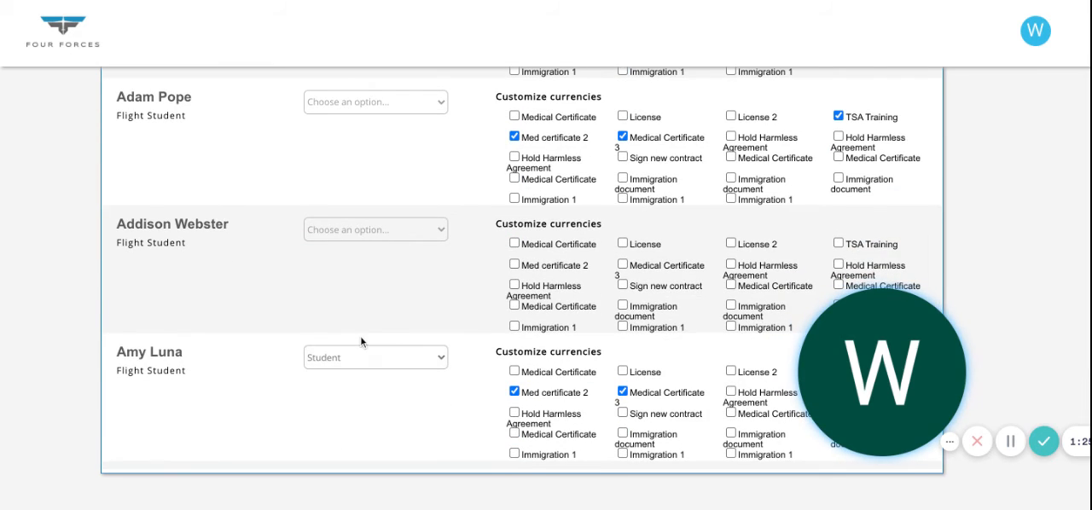
scroll(360, 335, down, 1)
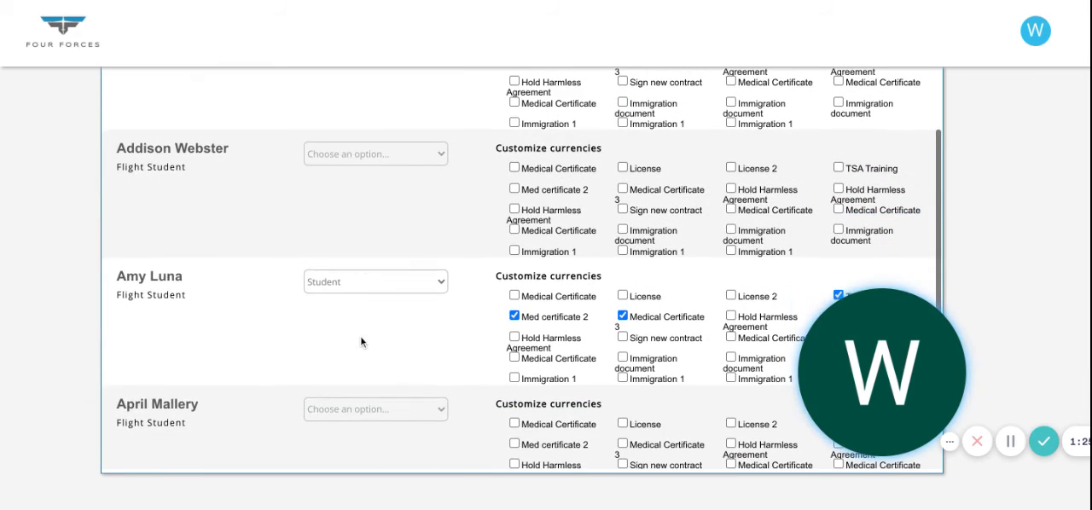
click(383, 286)
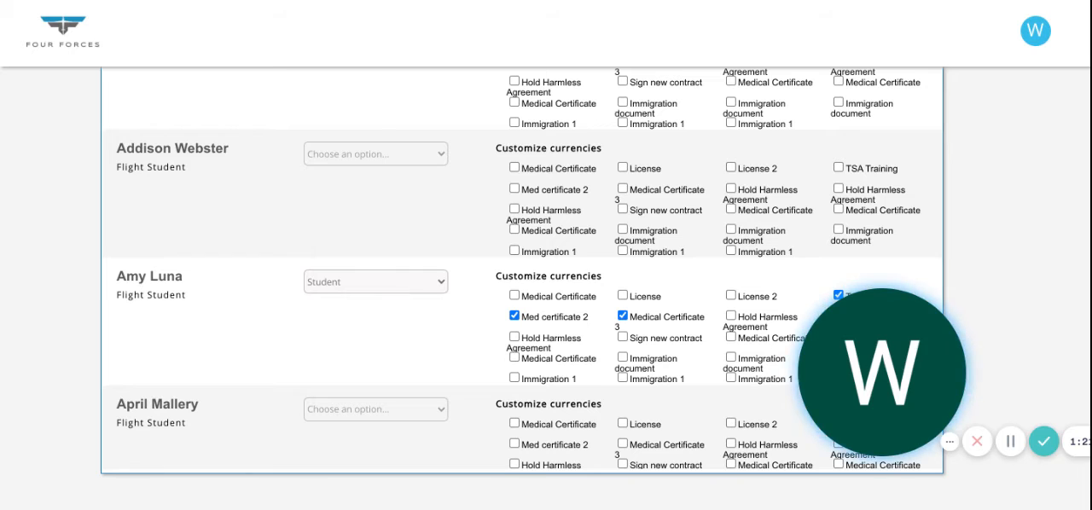
click(377, 300)
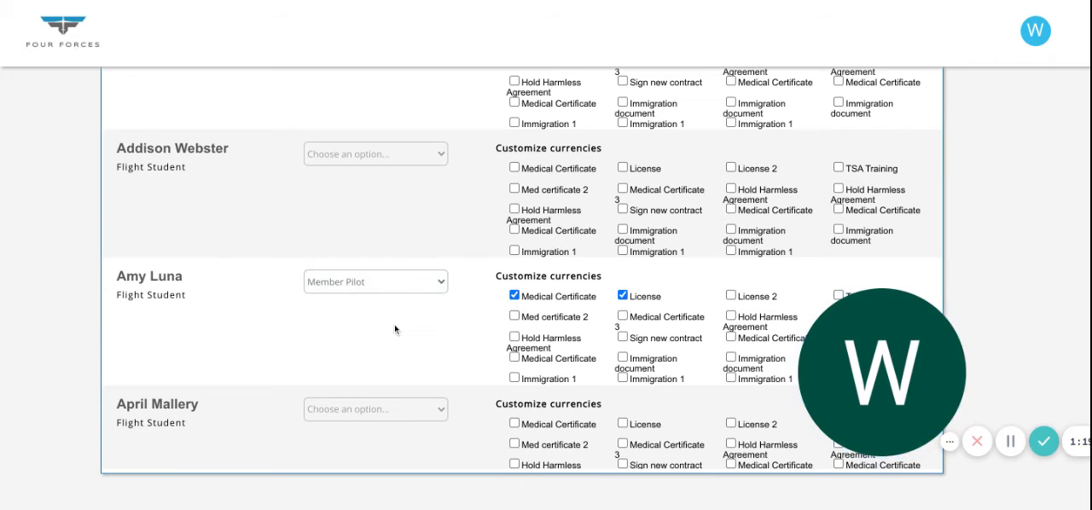
scroll(394, 329, down, 1)
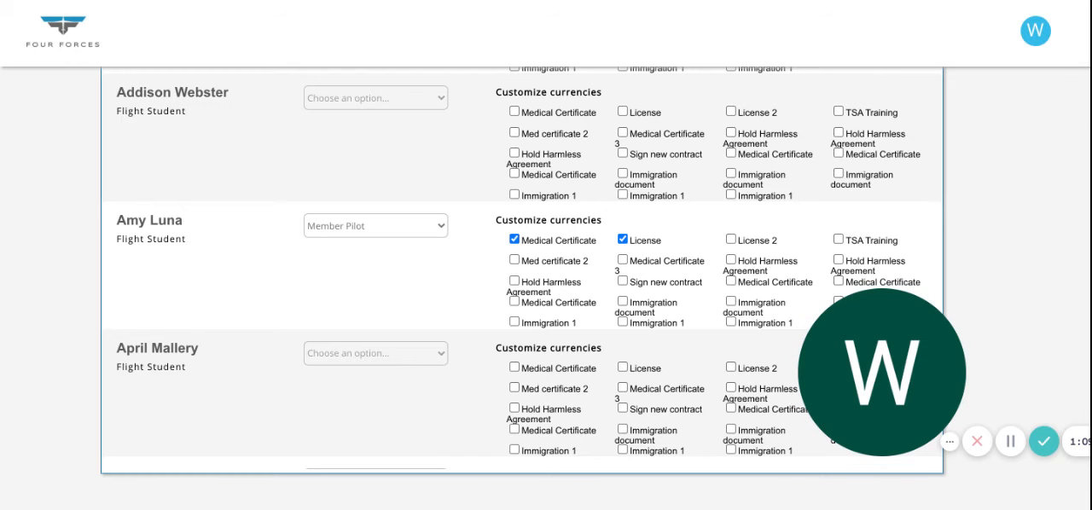
- View the company logo upload settings and review the Quickbooks and Zoho integrations among the connected apps
scroll(522, 273, up, 7)
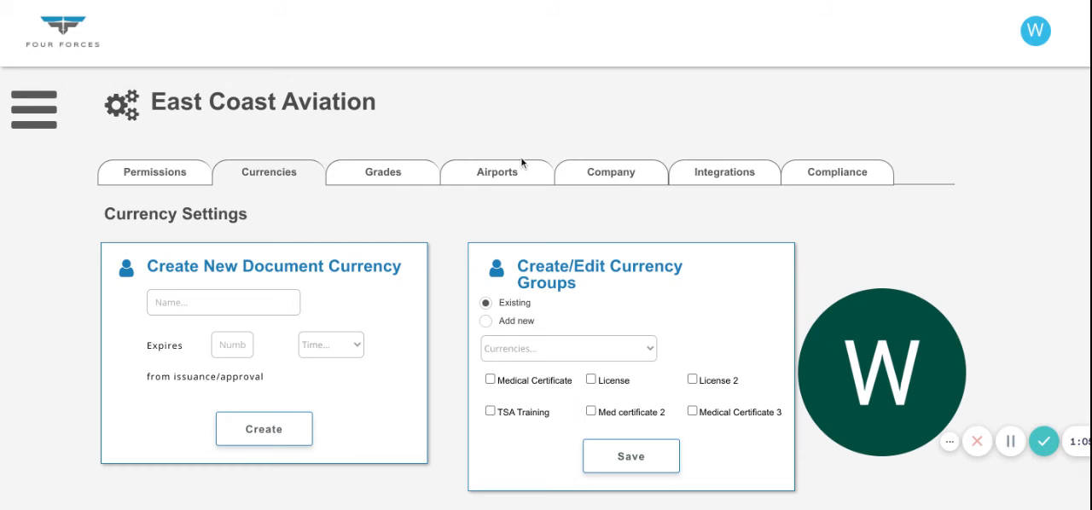
click(612, 179)
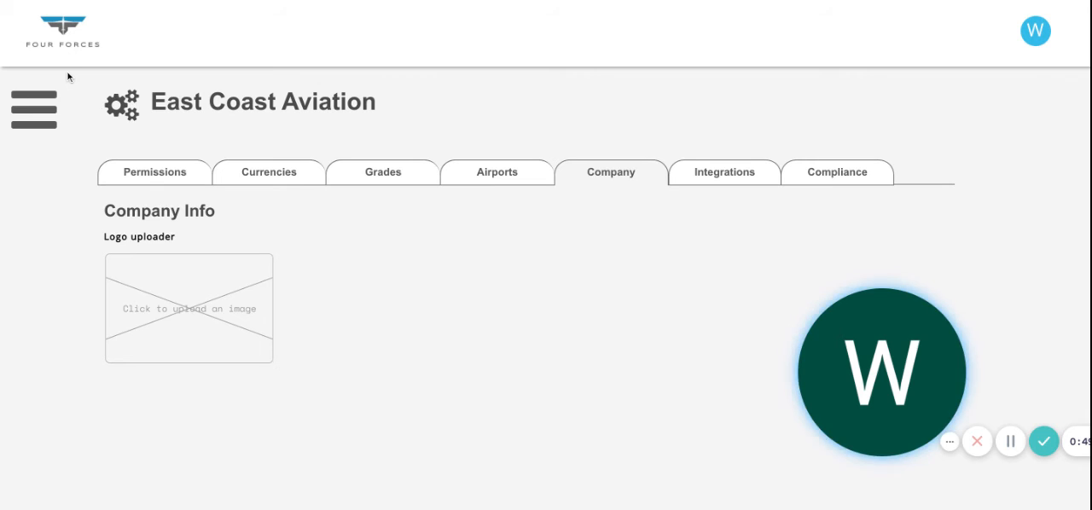
click(721, 174)
scroll(574, 331, down, 1)
scroll(574, 331, down, 1)
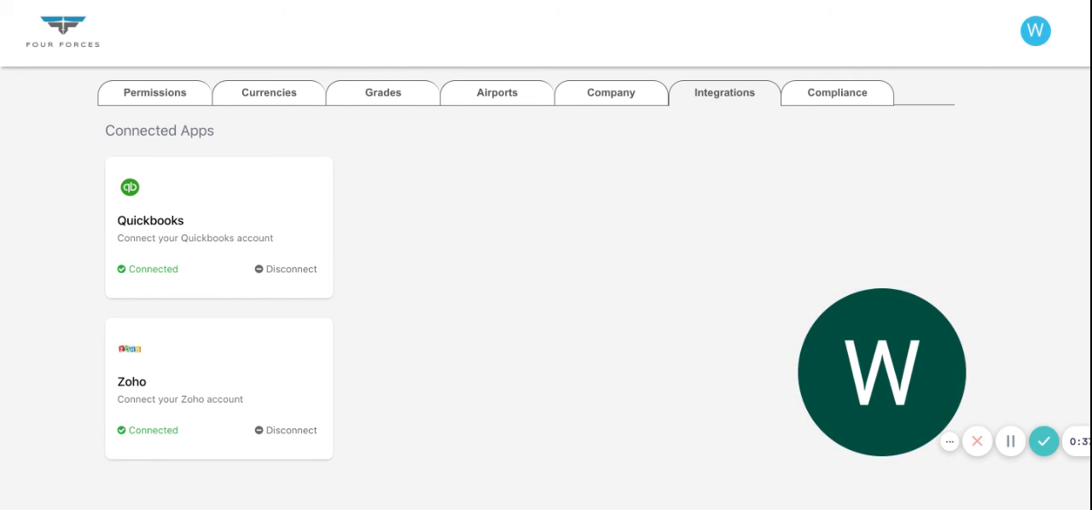
scroll(526, 277, up, 1)
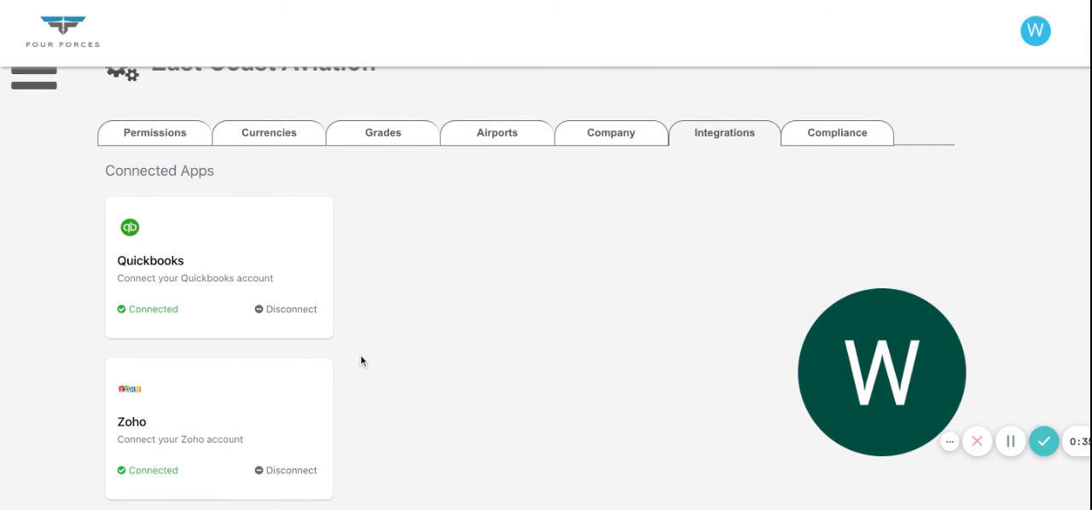
scroll(547, 262, up, 1)
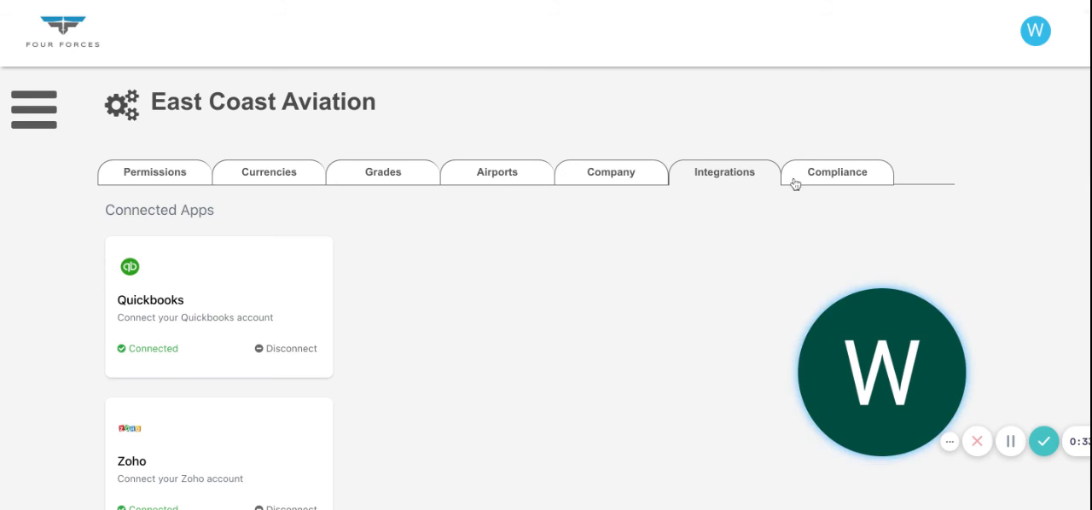
- Open the compliance settings to view the digital signature requirement for logging or modifying flights and lessons
click(835, 175)
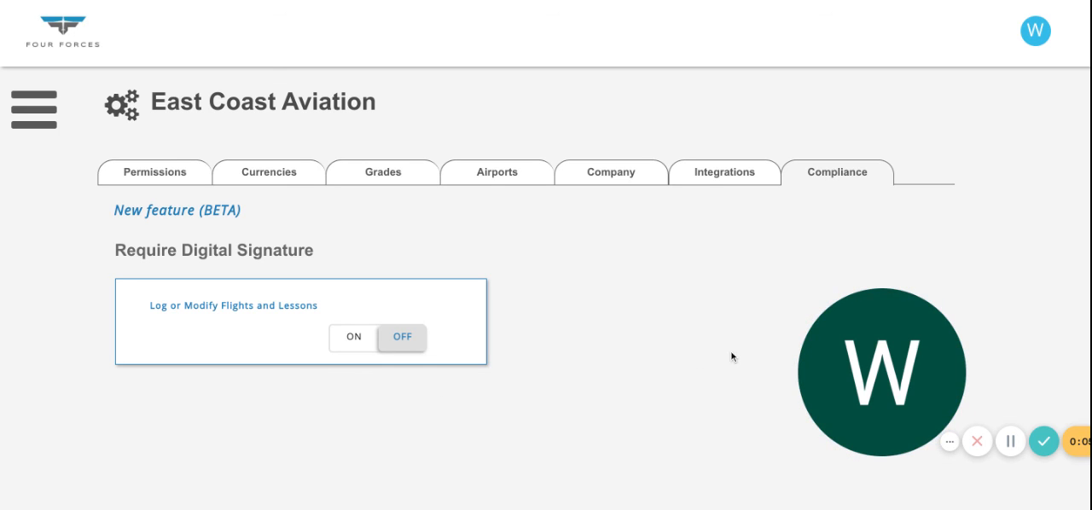
drag(1018, 453, 1004, 414)
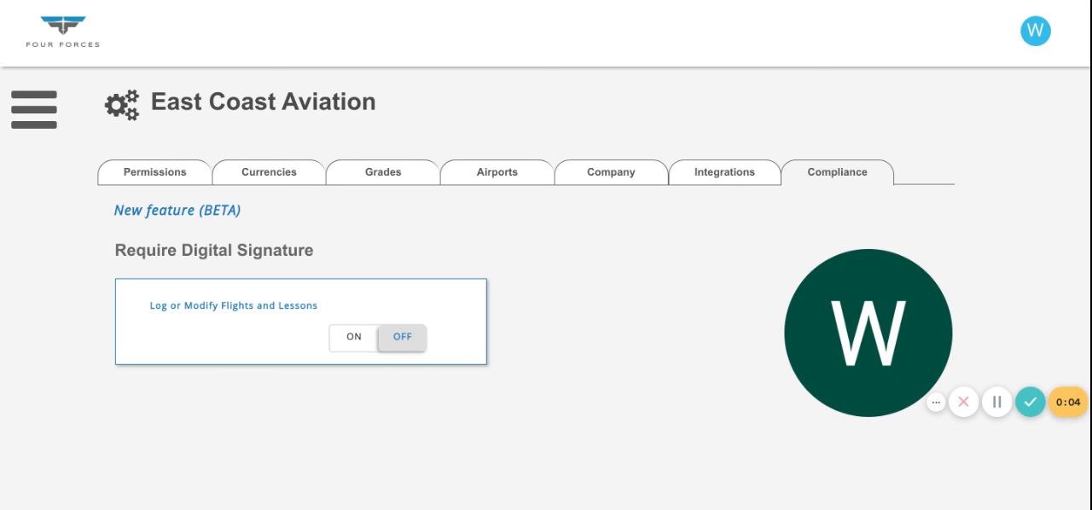